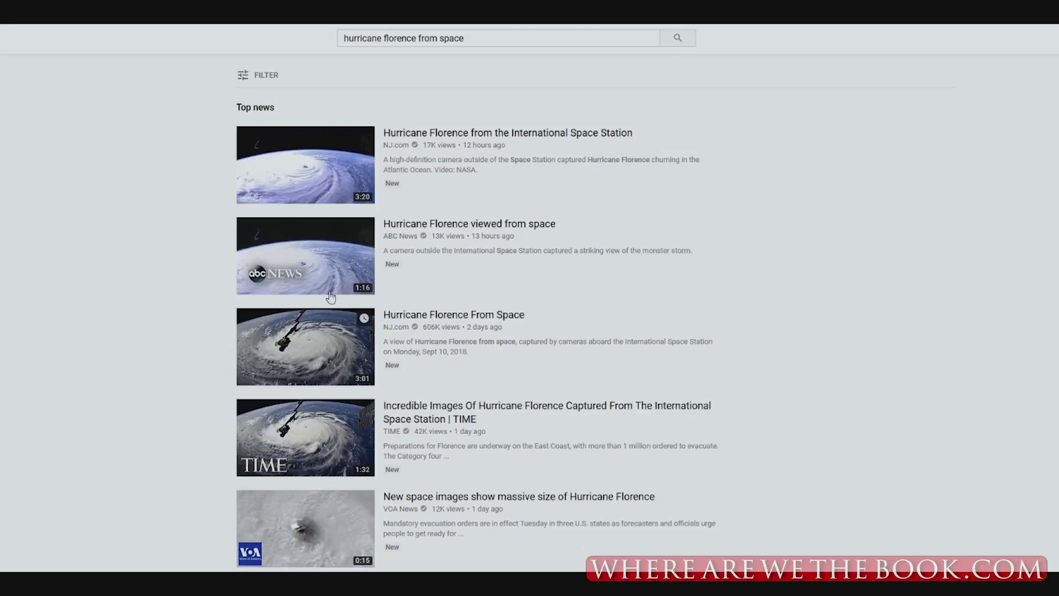
scroll(451, 290, "down", 5)
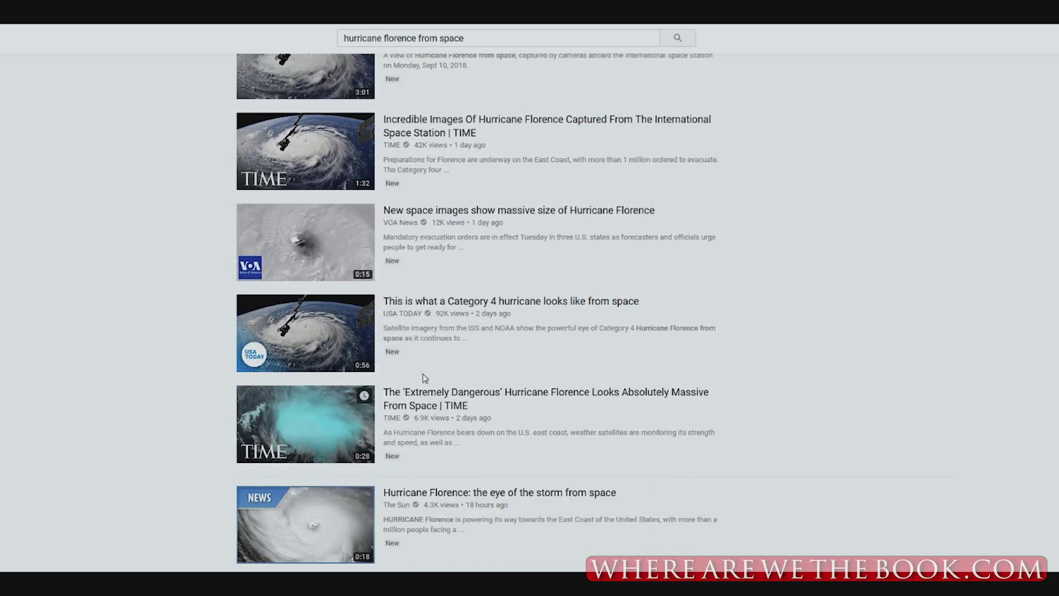
scroll(425, 378, "down", 15)
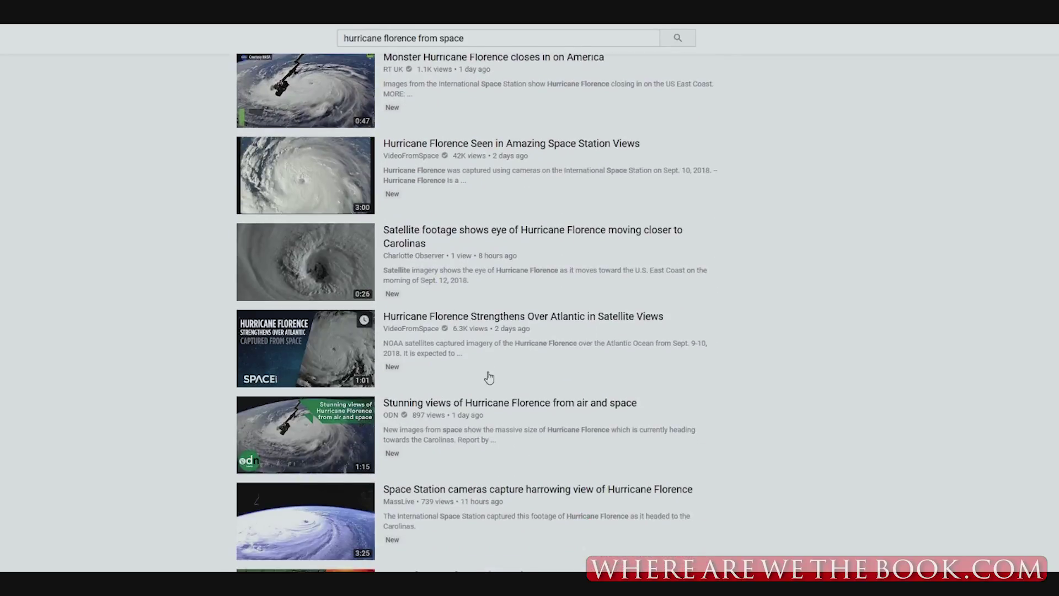
scroll(488, 378, "down", 7)
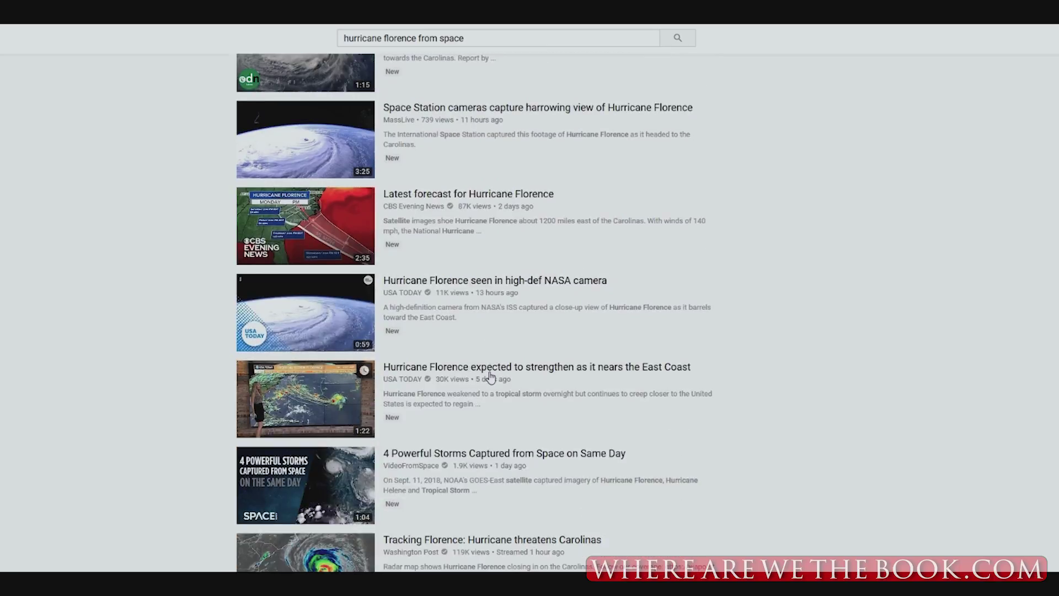
Step: Open and play the 'Hurricane Florence expected to strengthen as it nears the East Coast' news video
left_click(295, 404)
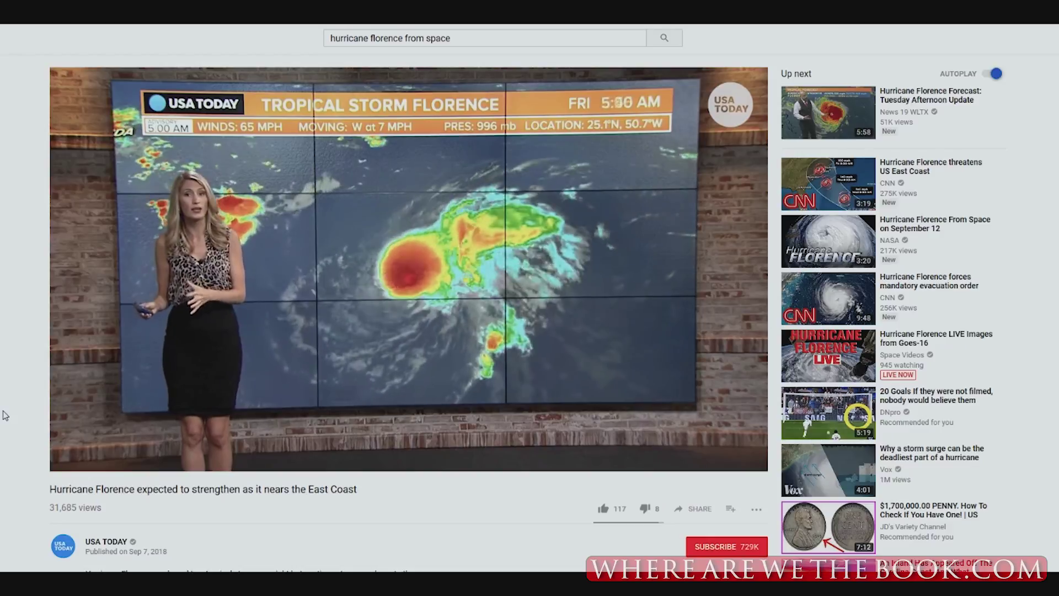
mouse_move(248, 429)
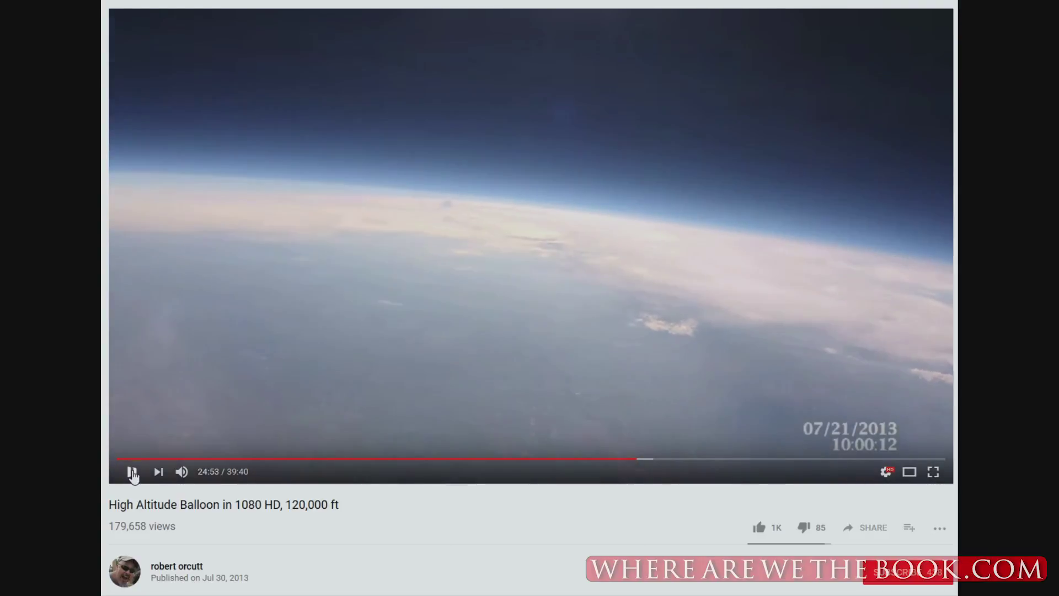
Step: Play the balloon footage, pause it on the curved horizon at 24:55, then resume it
left_click(132, 472)
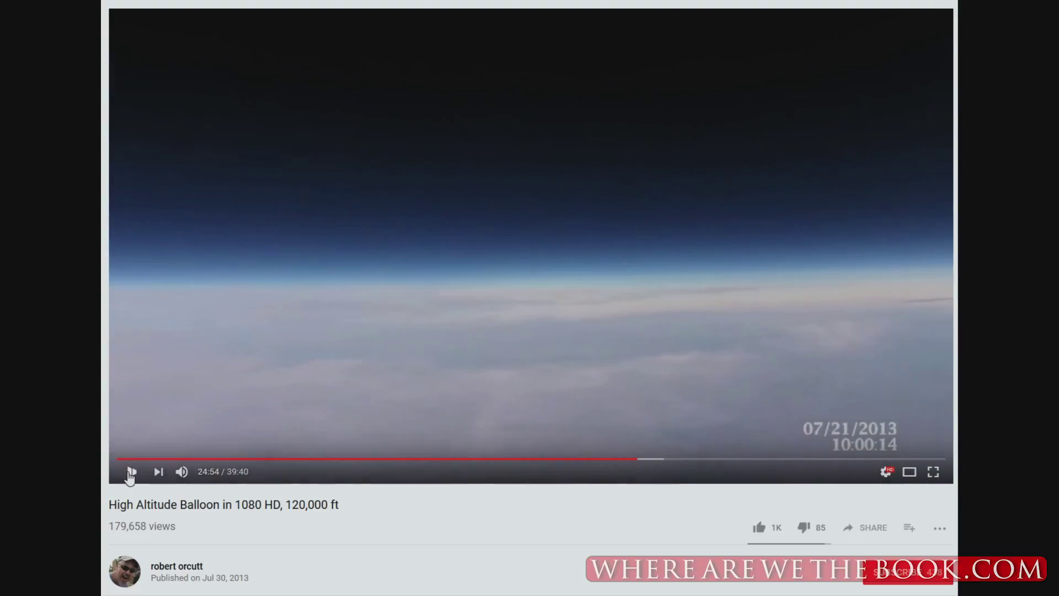
left_click(131, 473)
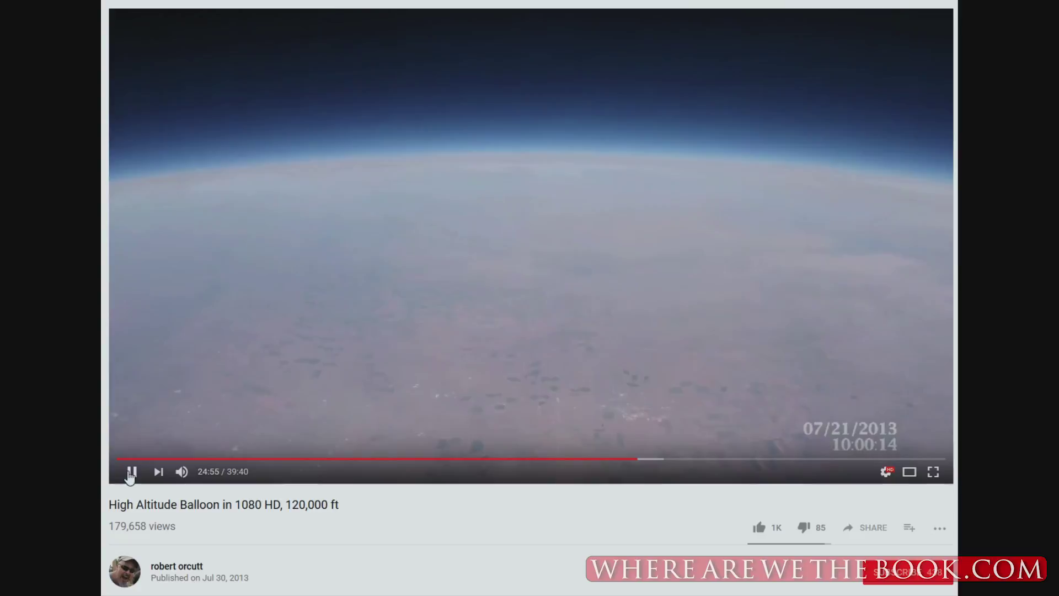
left_click(130, 472)
left_click(131, 472)
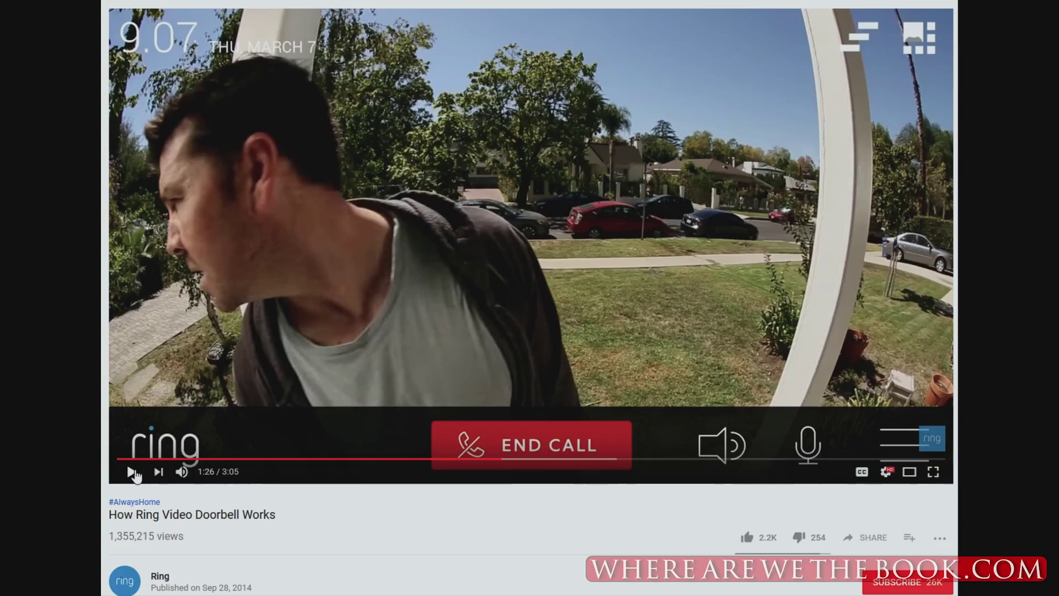
Step: Play the Ring doorbell video and pause it at 1:27 on the fisheye camera shot
left_click(131, 472)
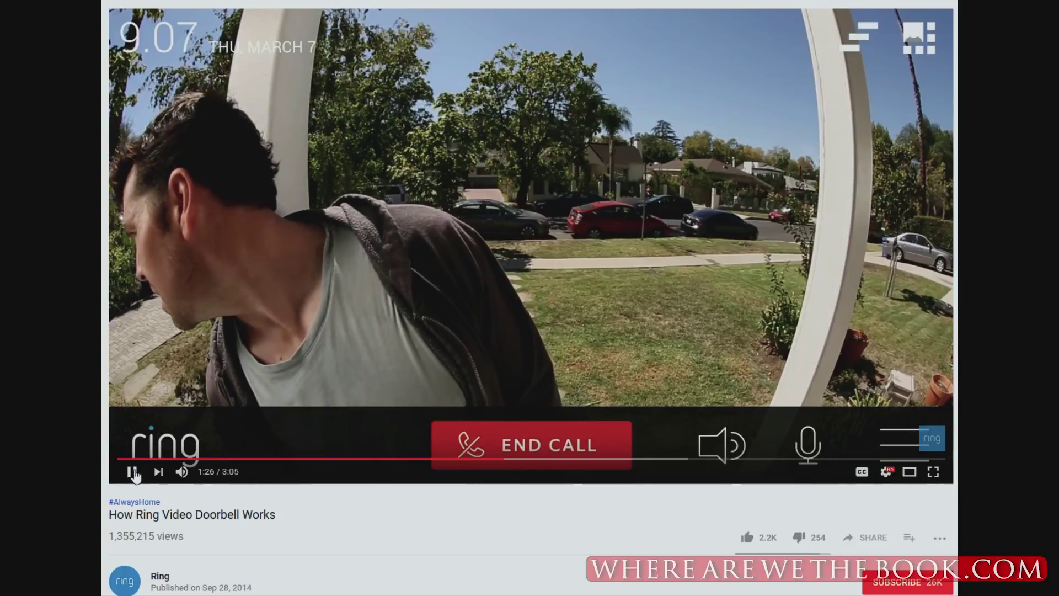
left_click(132, 473)
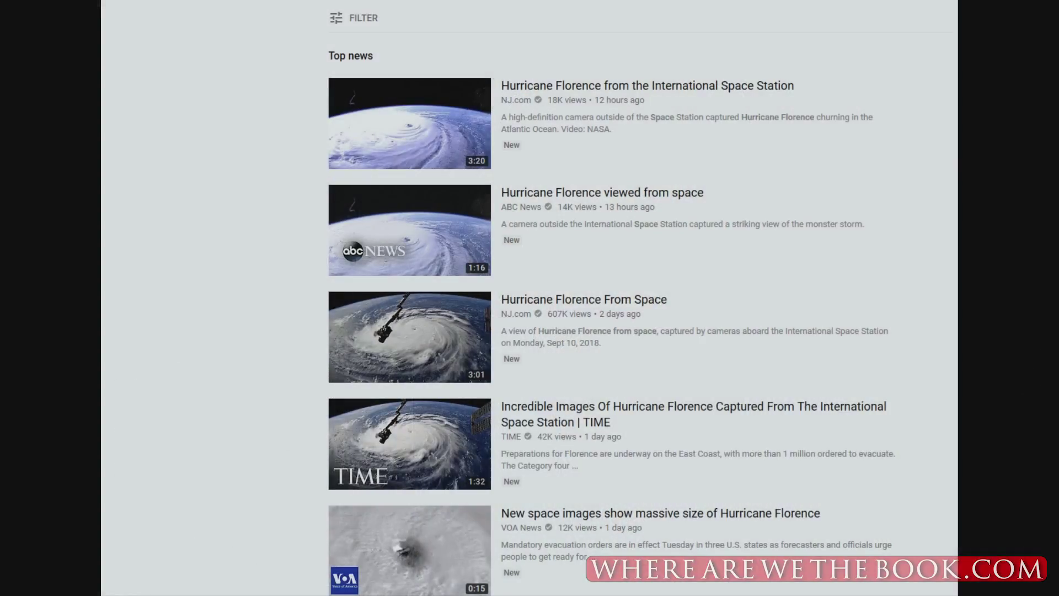
Step: Open the 'Hurricane Florence from the International Space Station' video from the results
left_click(404, 108)
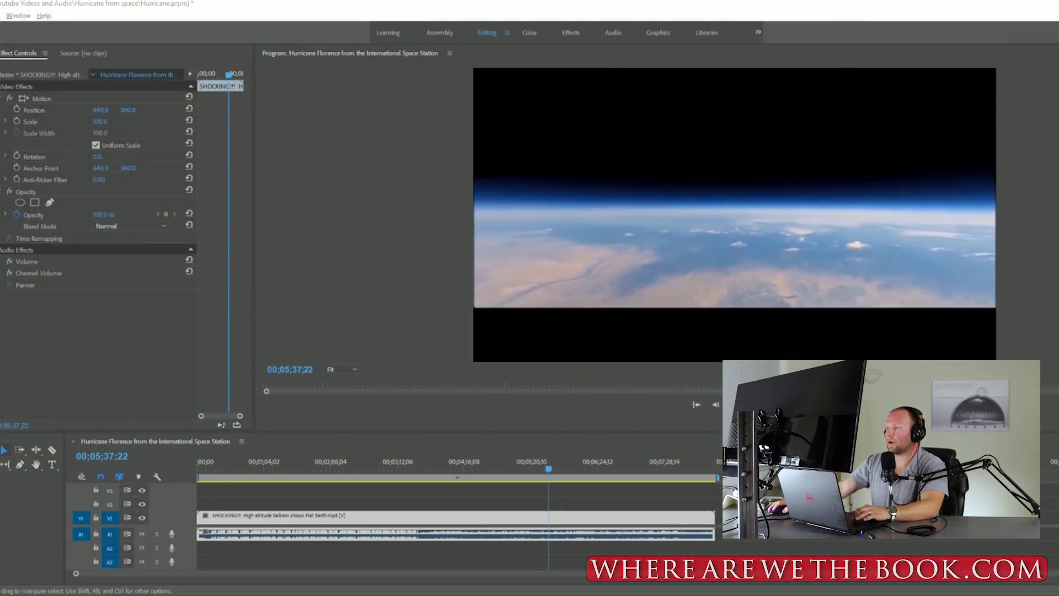
Step: Scrub the balloon clip from 00;05;37;22 to about 00;05;43;20, where the horizon curves
mouse_move(550, 469)
left_mouse_down()
mouse_move(584, 467)
mouse_move(565, 465)
left_mouse_up()
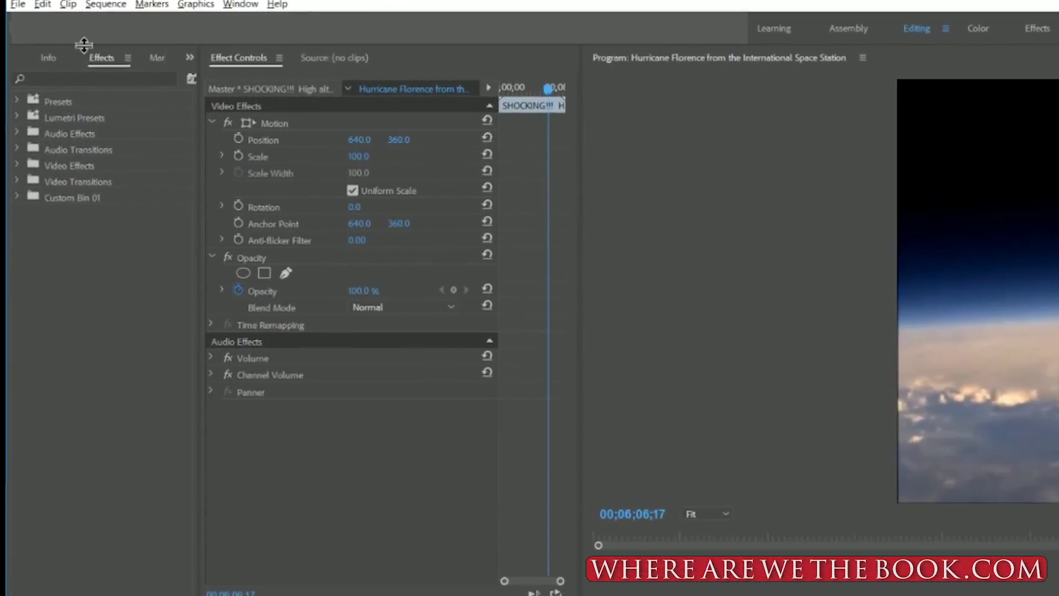
Step: Filter the Effects panel with 'dist' to reach the Lens Distortion Removal presets
type("distort")
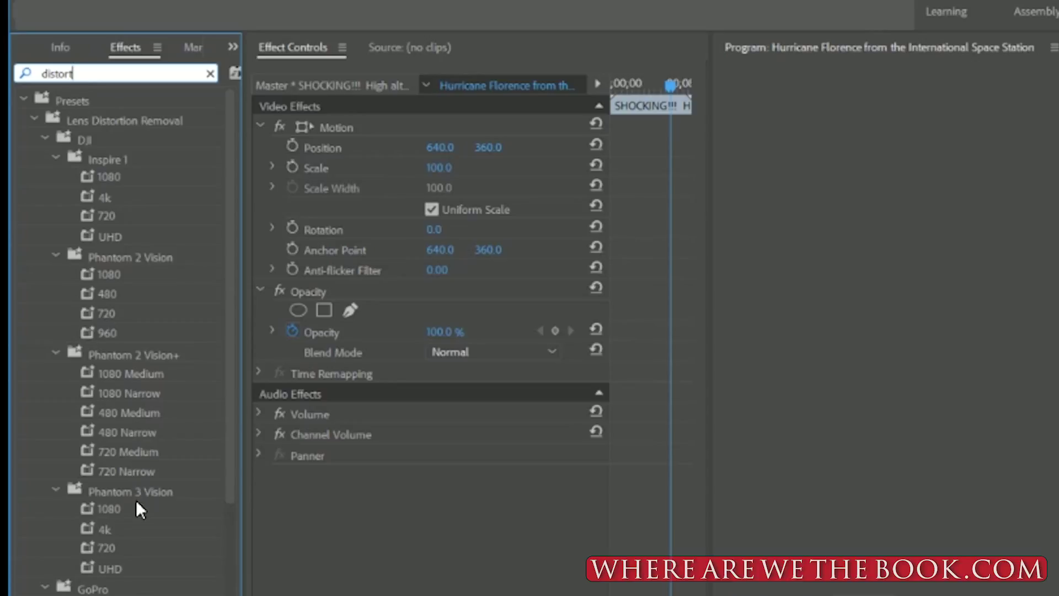
scroll(229, 491, "down", 8)
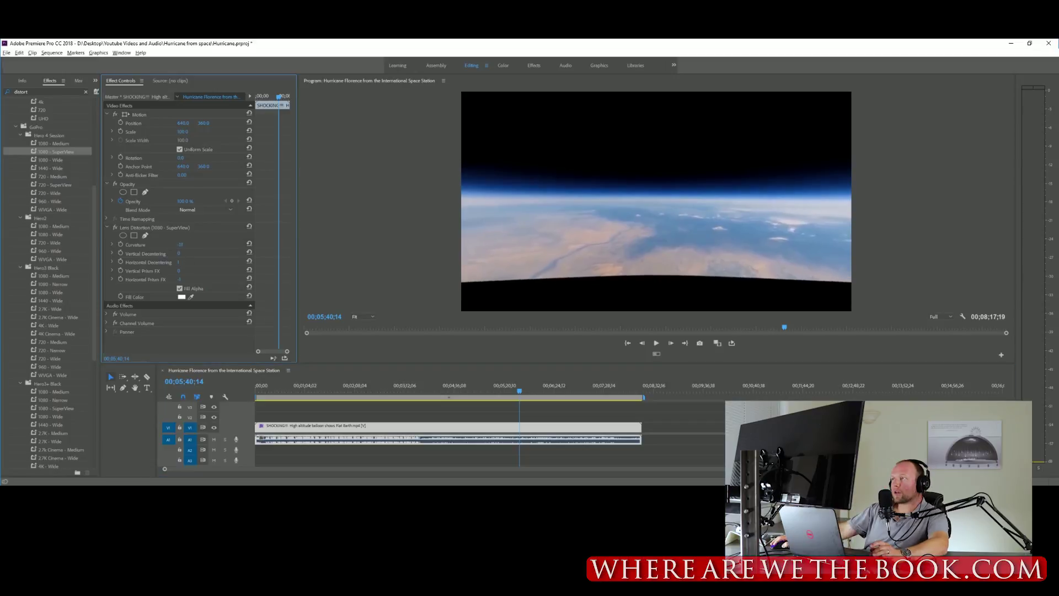
Step: Tweak the lens distortion curvature and Horizontal Prism FX, preview playback, then open the ISS arm photo
left_click_drag(180, 244, 185, 248)
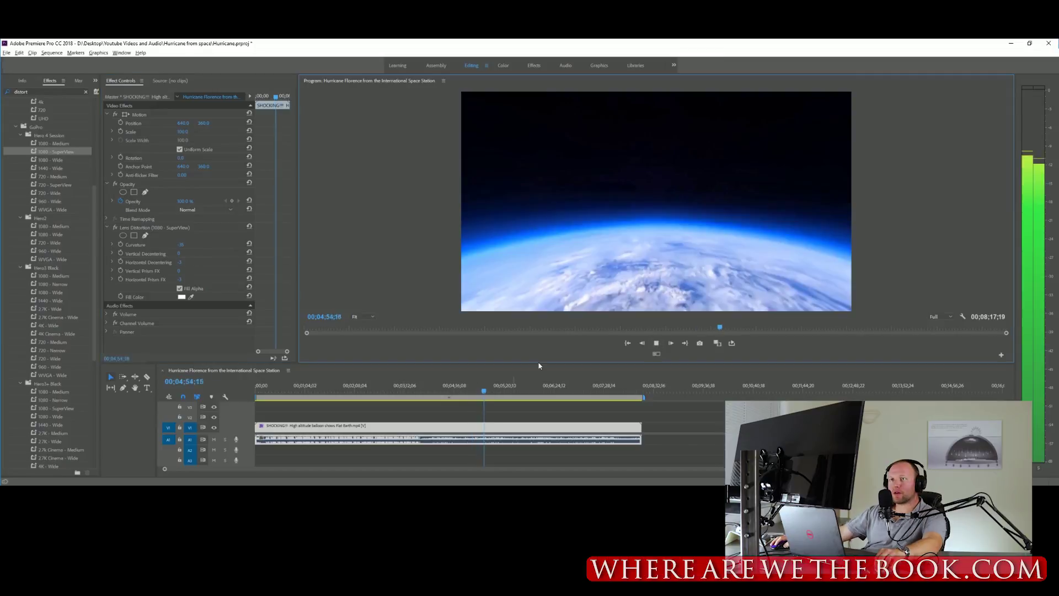
left_click(188, 279)
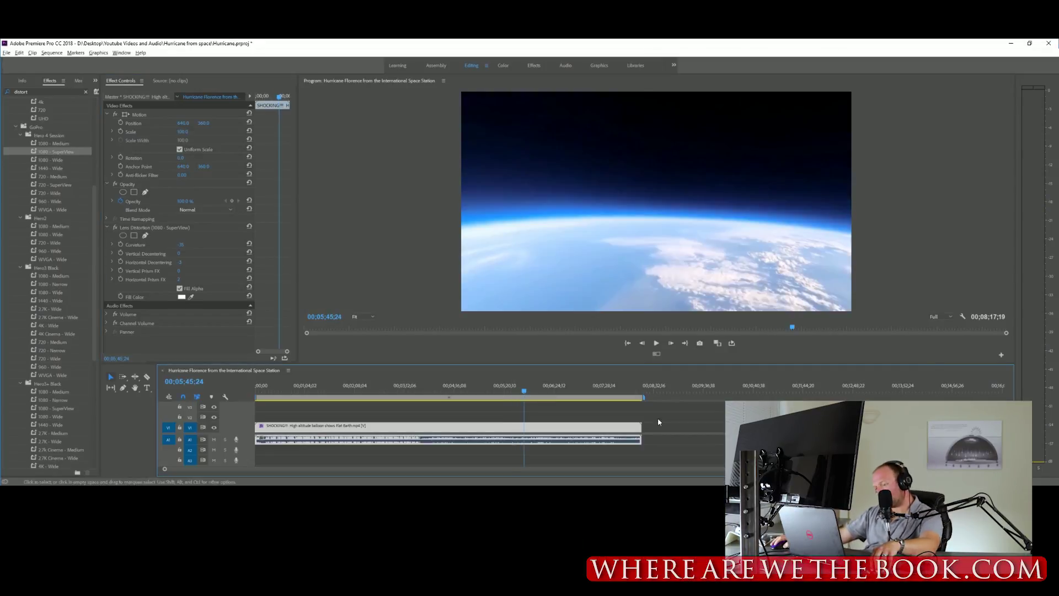
left_click(531, 395)
key("space")
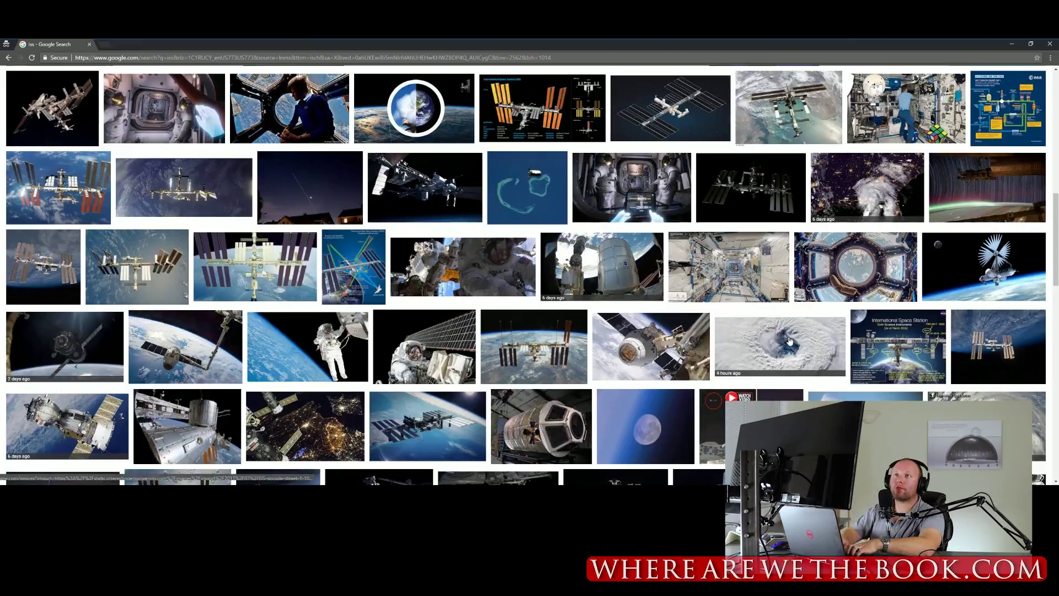
scroll(694, 337, "down", 5)
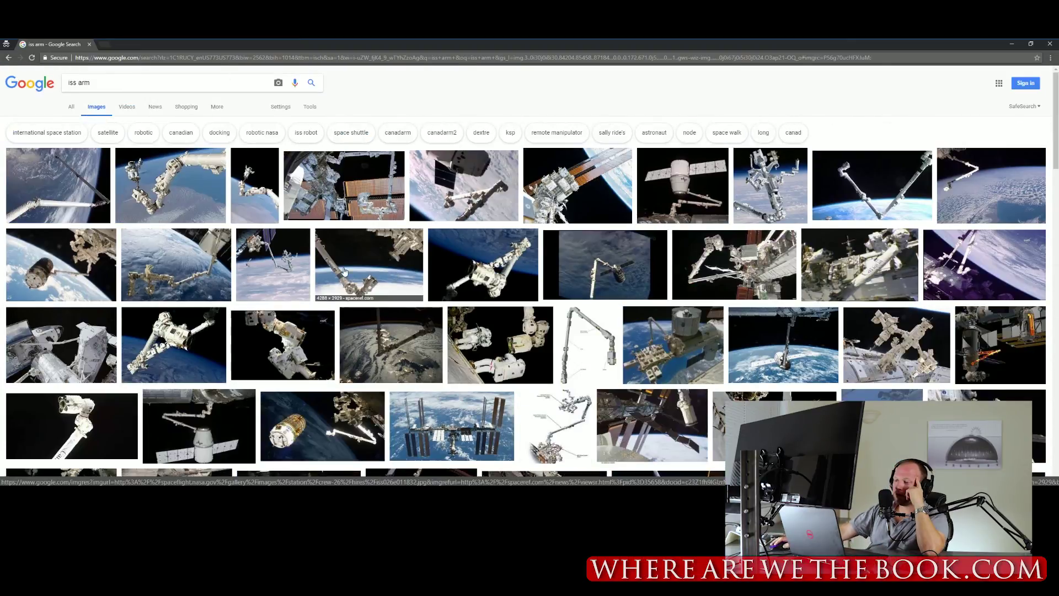
left_click(344, 270)
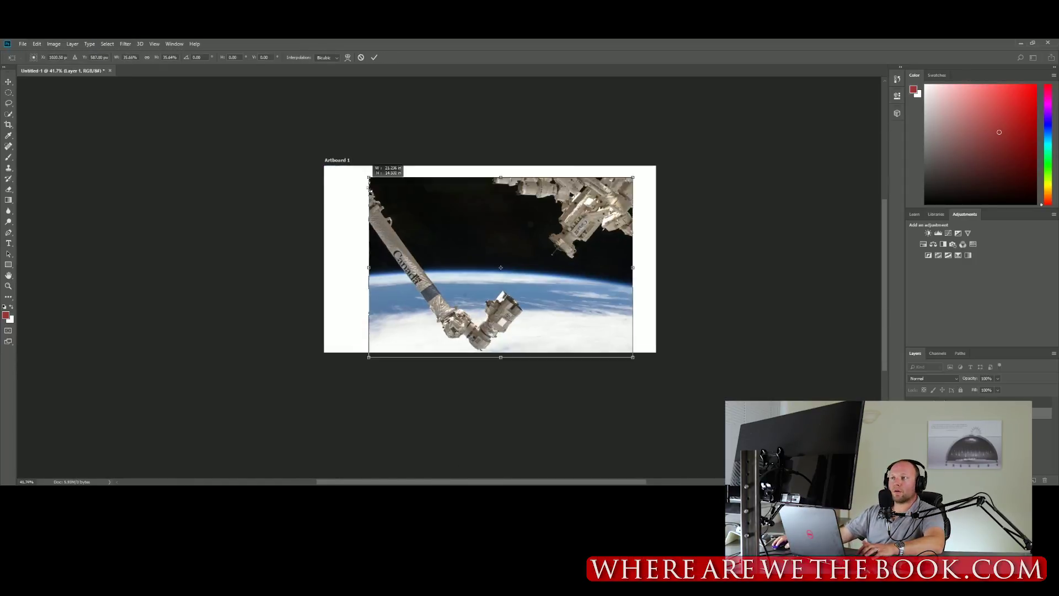
Step: Resize the robotic-arm photo so it fills the artboard
left_click_drag(655, 349, 679, 372)
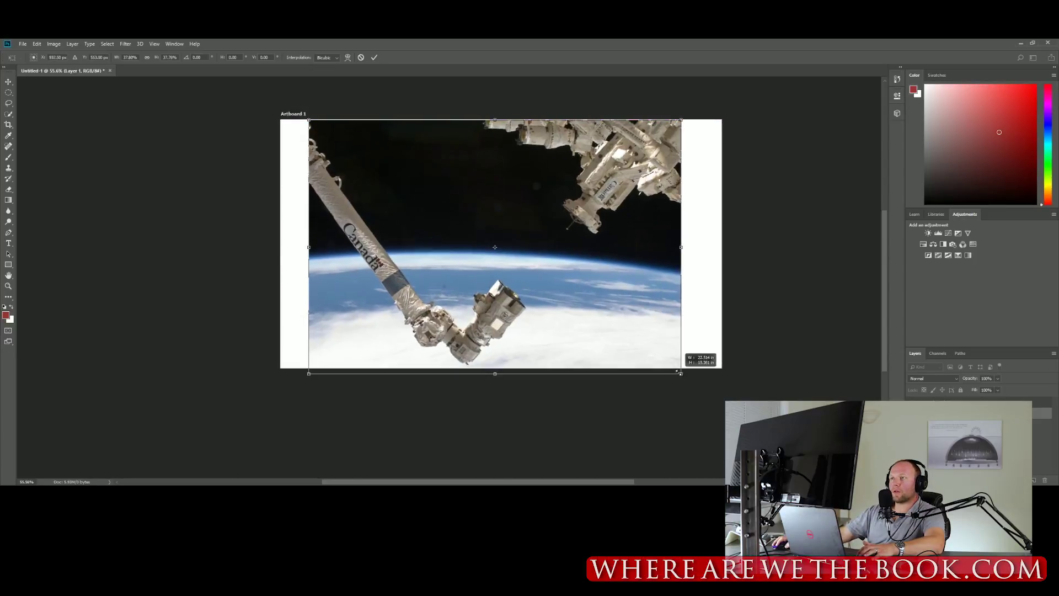
scroll(422, 336, "up", 5)
scroll(554, 363, "down", 3)
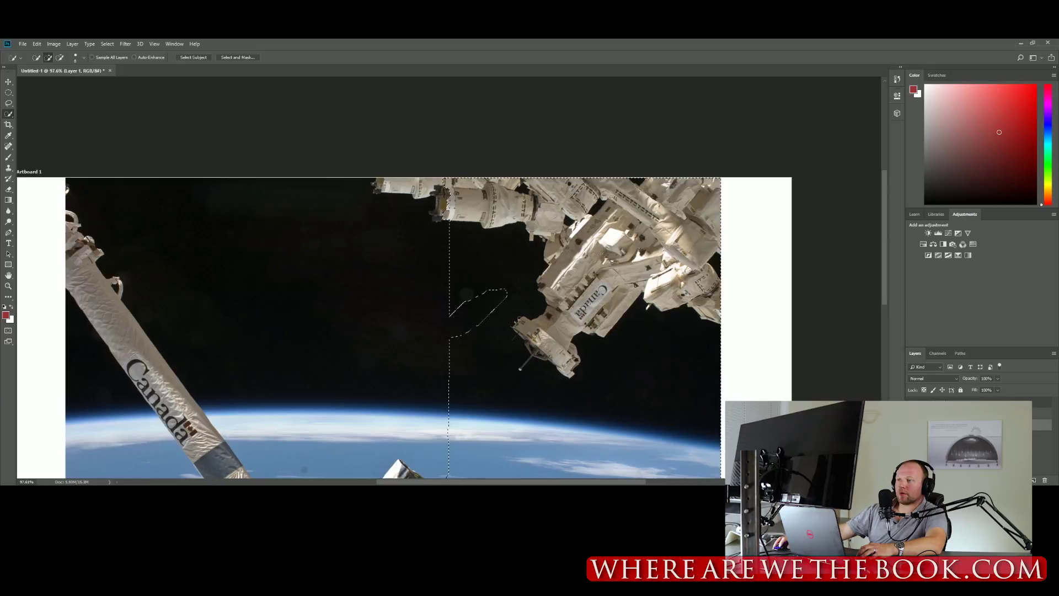
scroll(466, 293, "down", 3)
scroll(398, 321, "up", 3)
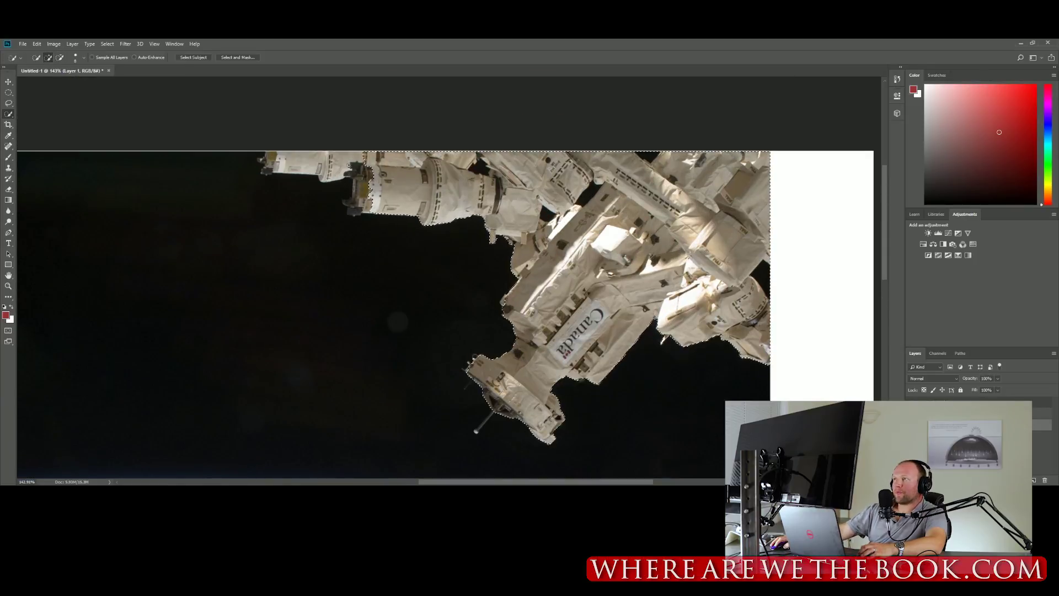
scroll(397, 321, "down", 2)
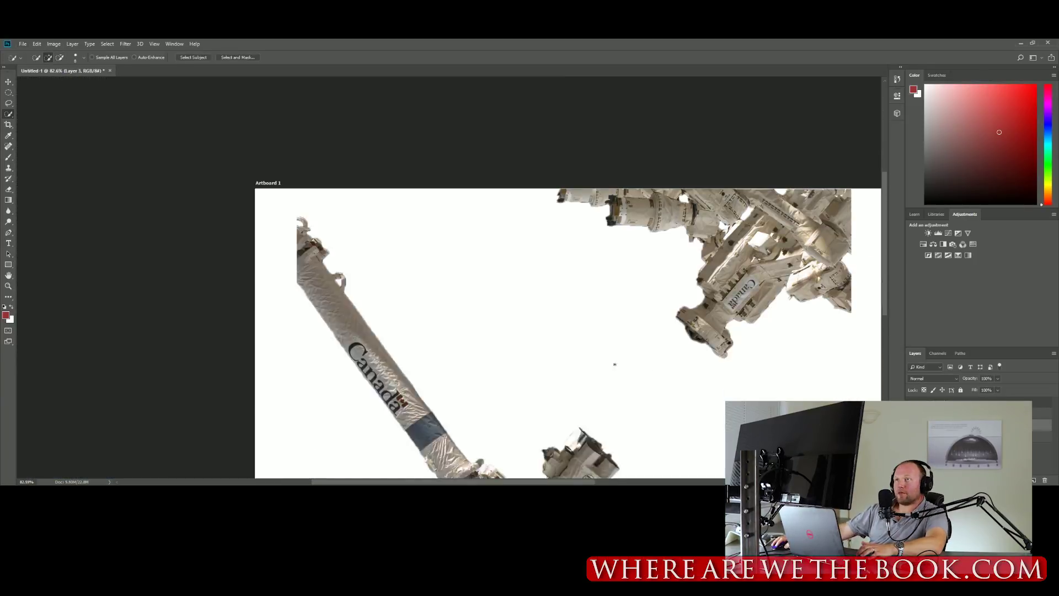
Step: Paint out the Canada lettering and maple leaf on the lower arm
left_click(9, 146)
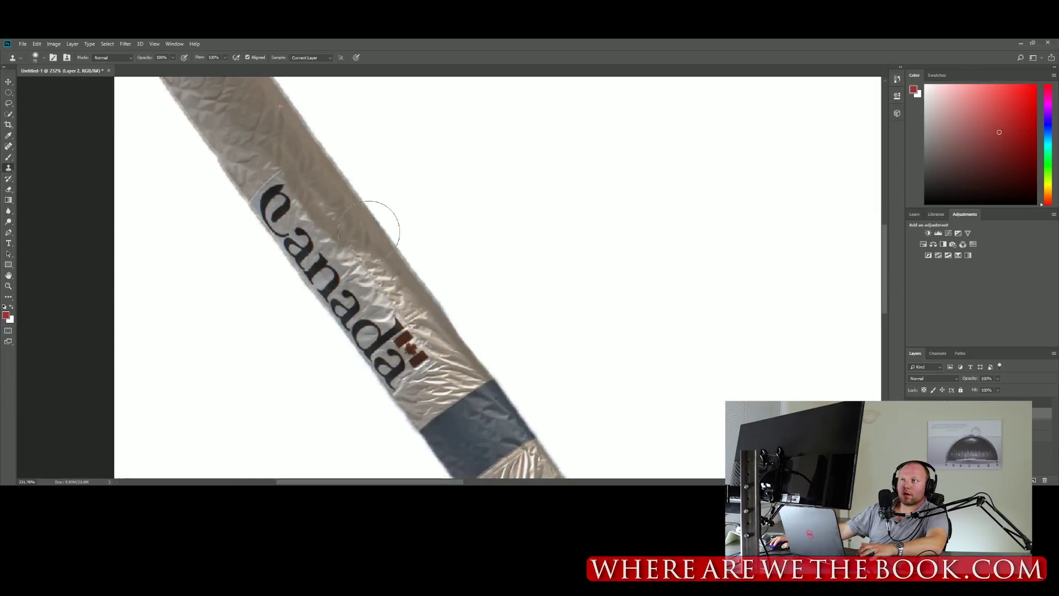
mouse_move(368, 230)
left_mouse_down()
mouse_move(298, 122)
mouse_move(243, 189)
left_mouse_up()
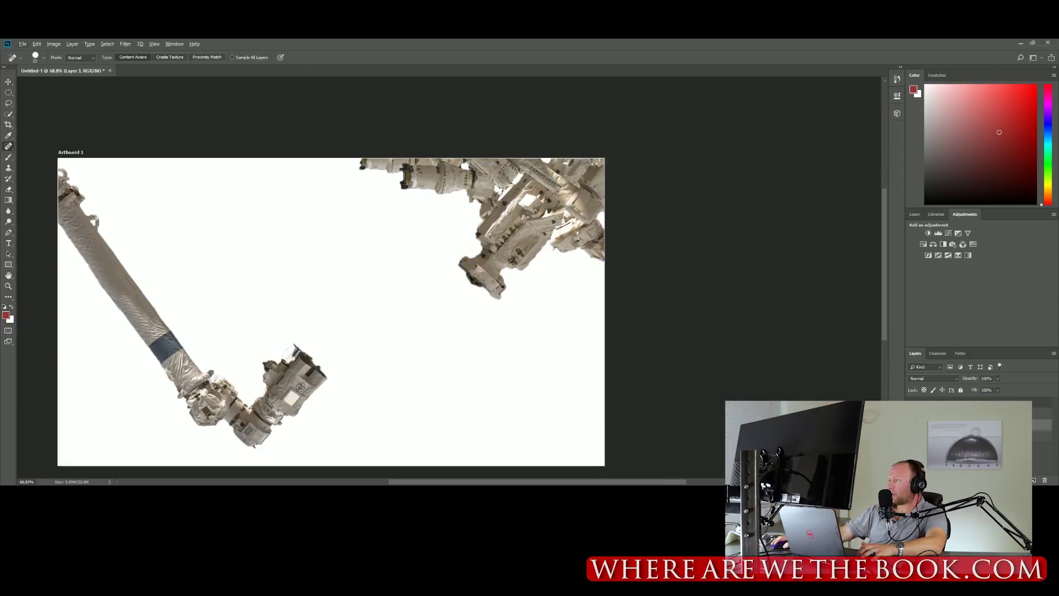
left_click(23, 44)
Step: Review the Export As settings for Artboard 1, then close them
mouse_move(78, 158)
left_click(139, 161)
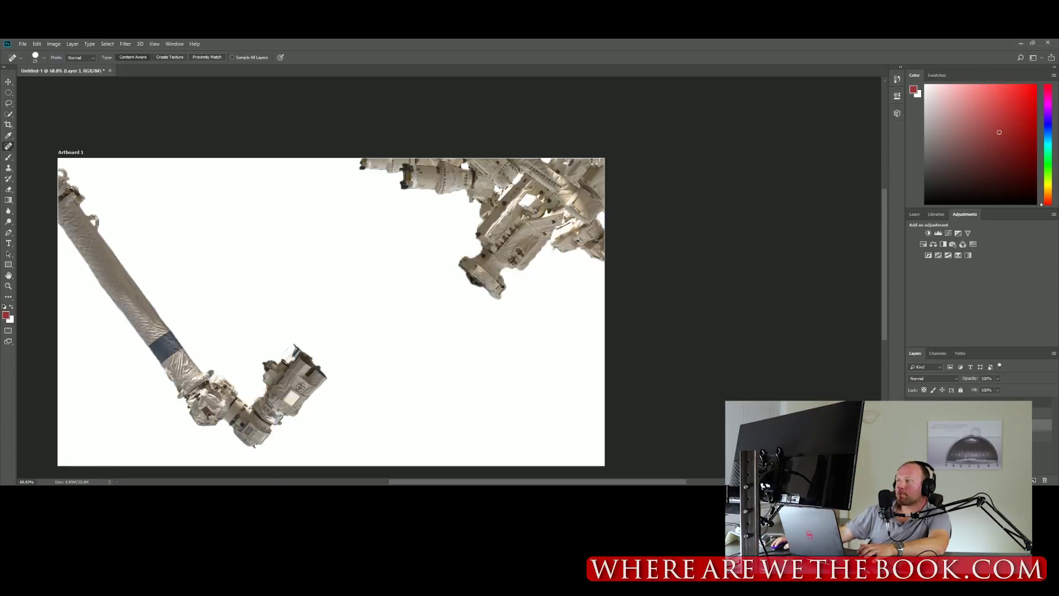
left_click(23, 44)
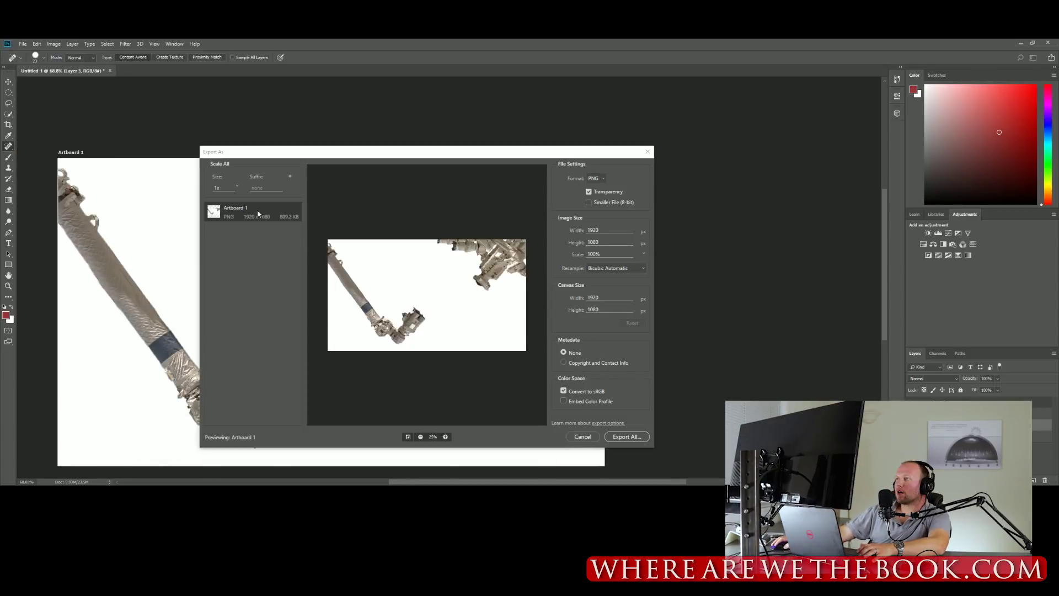
left_click(583, 436)
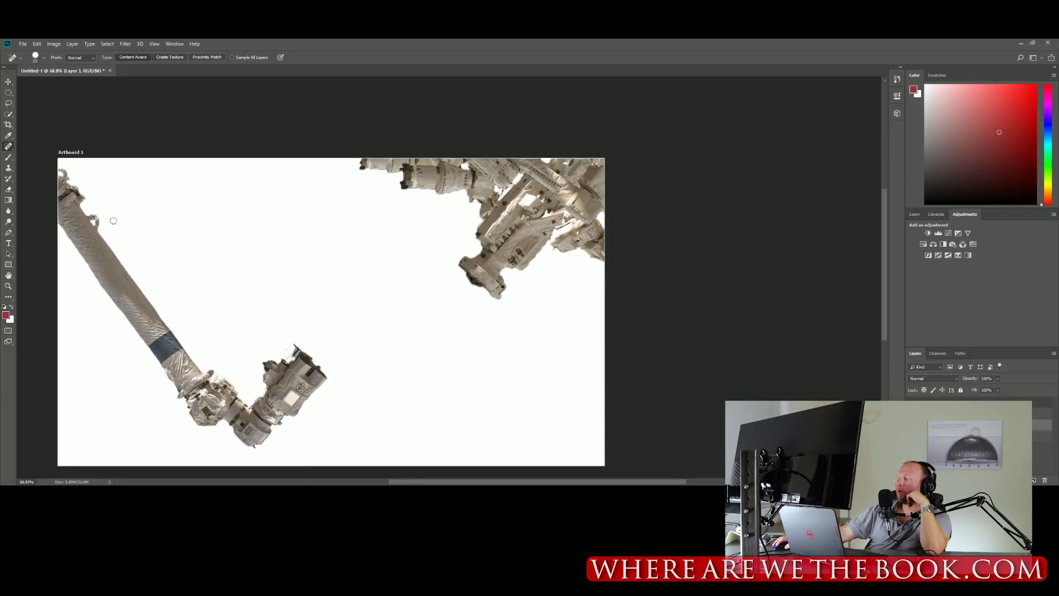
Step: Rotate the lower arm toward the bottom left with Free Transform and commit it
key("ctrl+t")
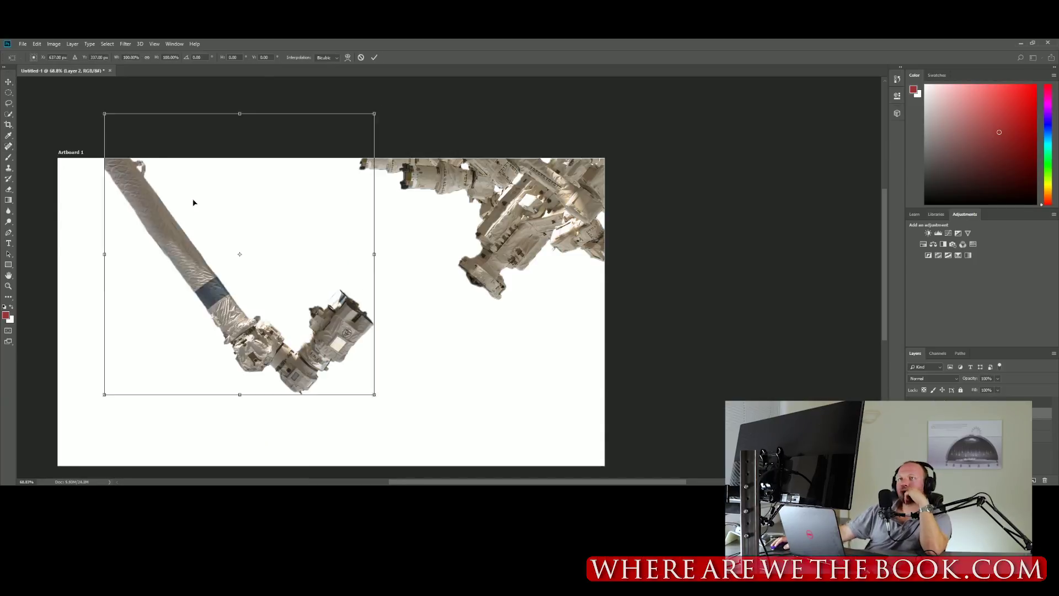
left_click_drag(232, 193, 279, 175)
left_click(375, 58)
left_click(90, 44)
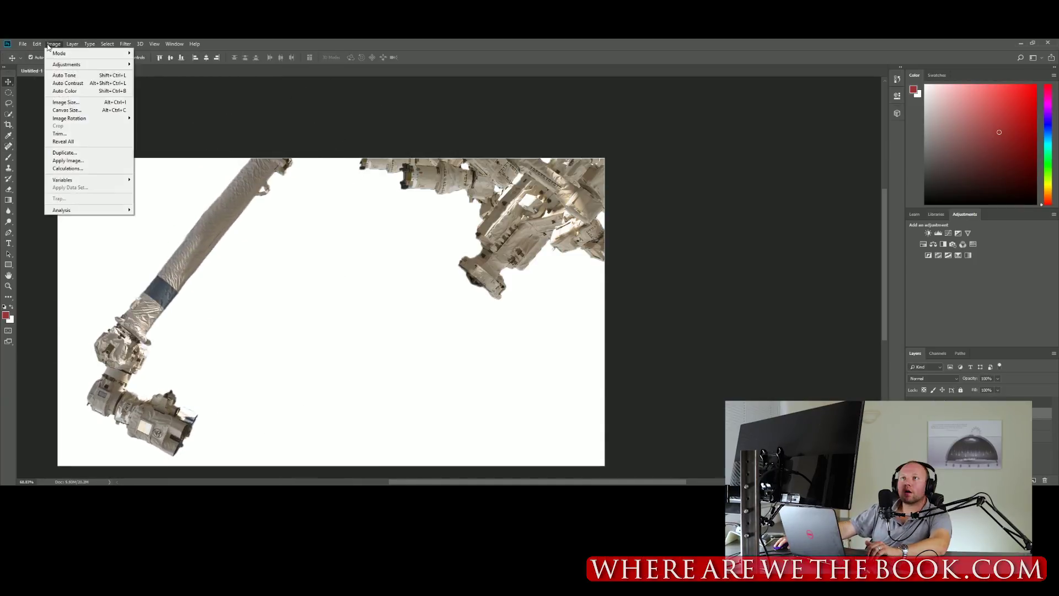
left_click(1054, 75)
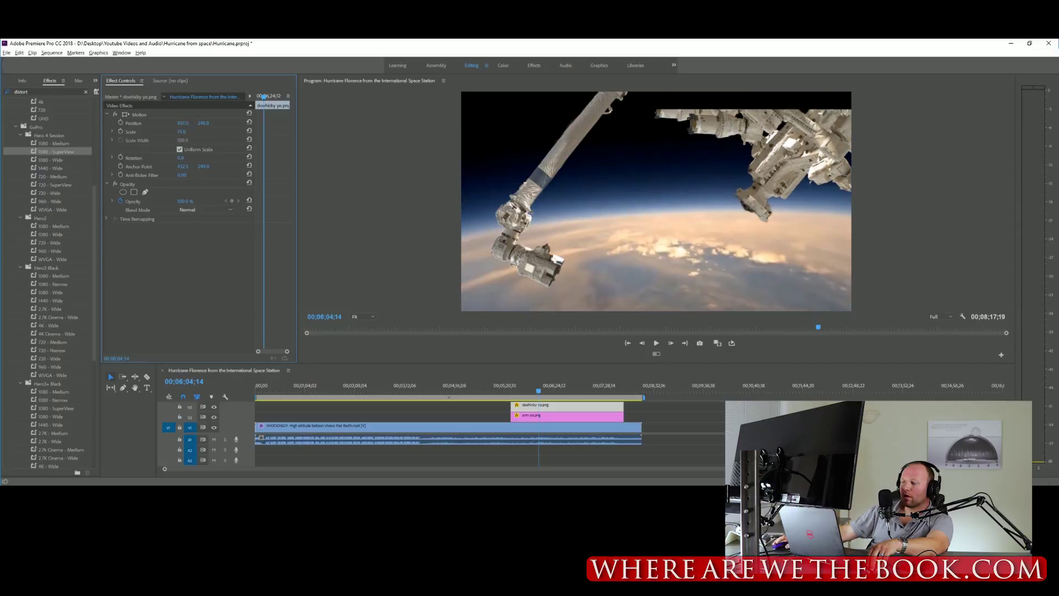
Step: Jump to the arm overlay at 00;06;44;09 and rotate the arm image to about -51 degrees
left_click_drag(545, 393, 569, 393)
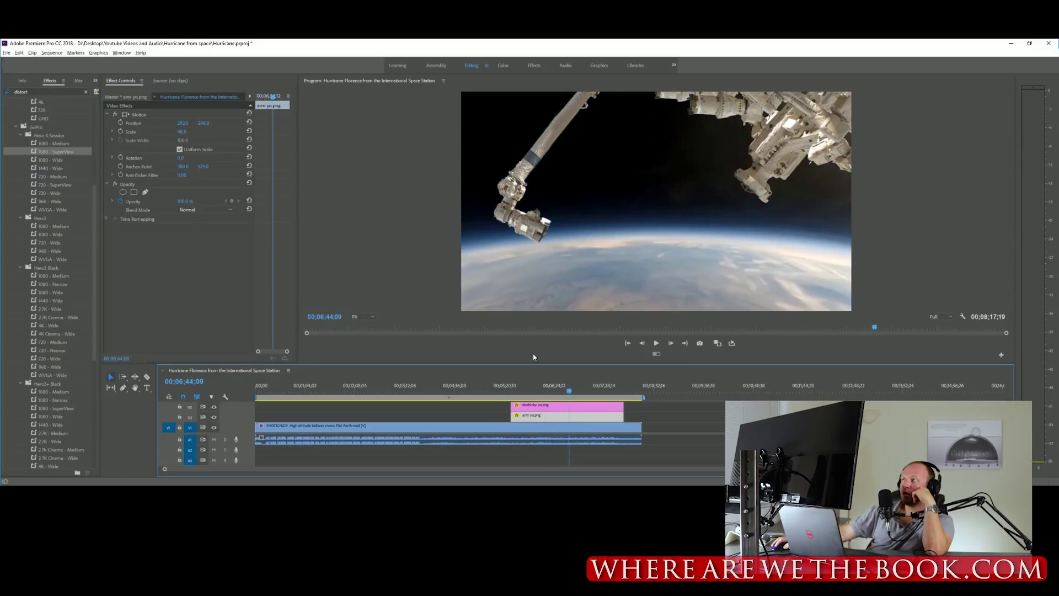
left_click(171, 160)
left_click_drag(171, 159, 212, 136)
left_click(503, 65)
Step: Darken the arm overlay to Lumetri Exposure -0.3, then switch to the Razor tool (C)
left_click_drag(969, 210, 963, 210)
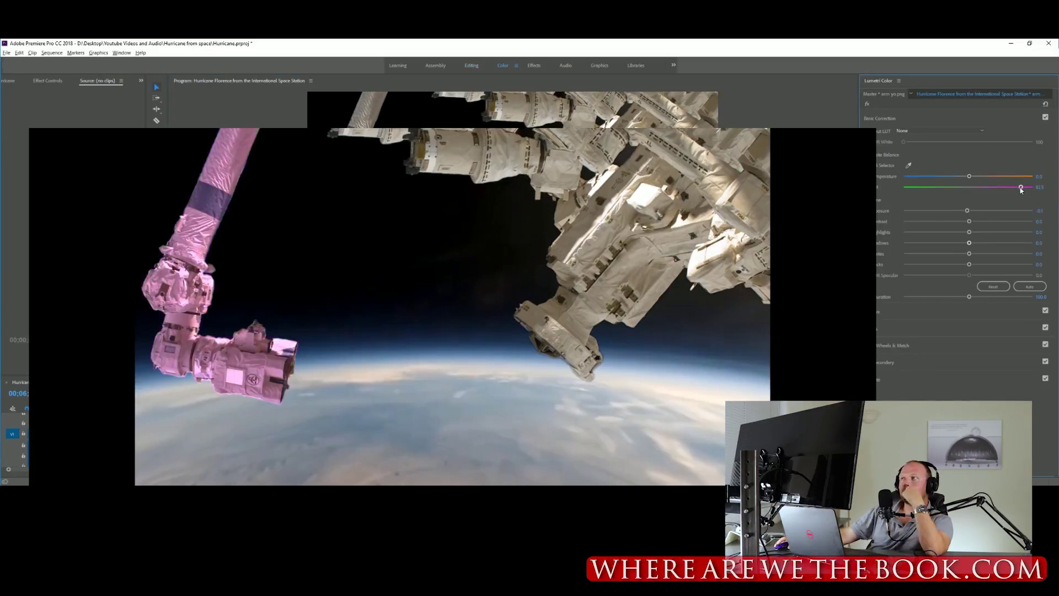
right_click(455, 419)
key("Escape")
key("c")
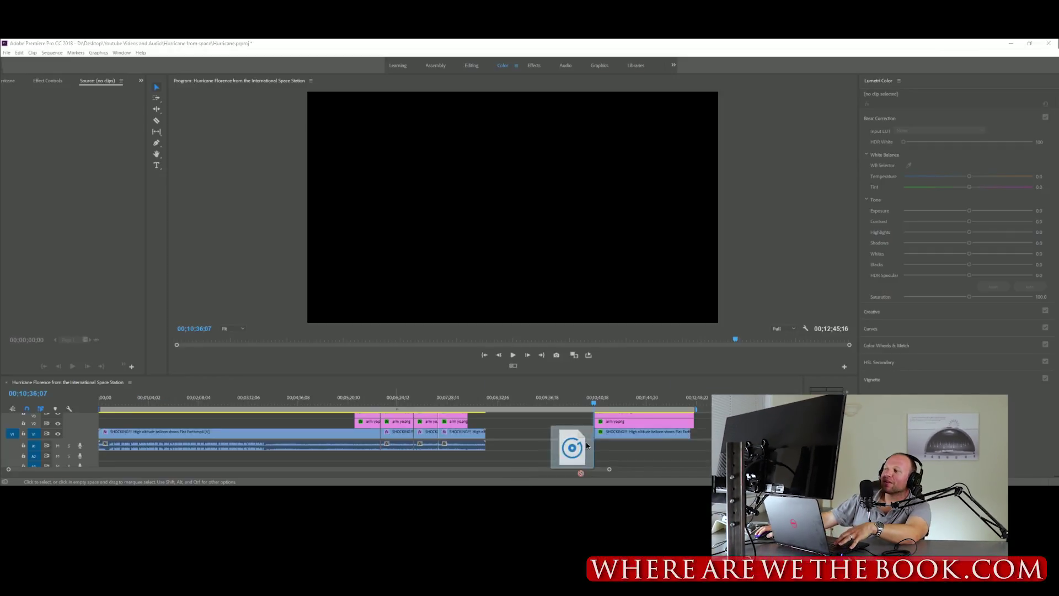
Step: Drop the whoosh sound effect onto track A2 beneath the later arm clip, around 00;10;36
left_click_drag(587, 445, 610, 434)
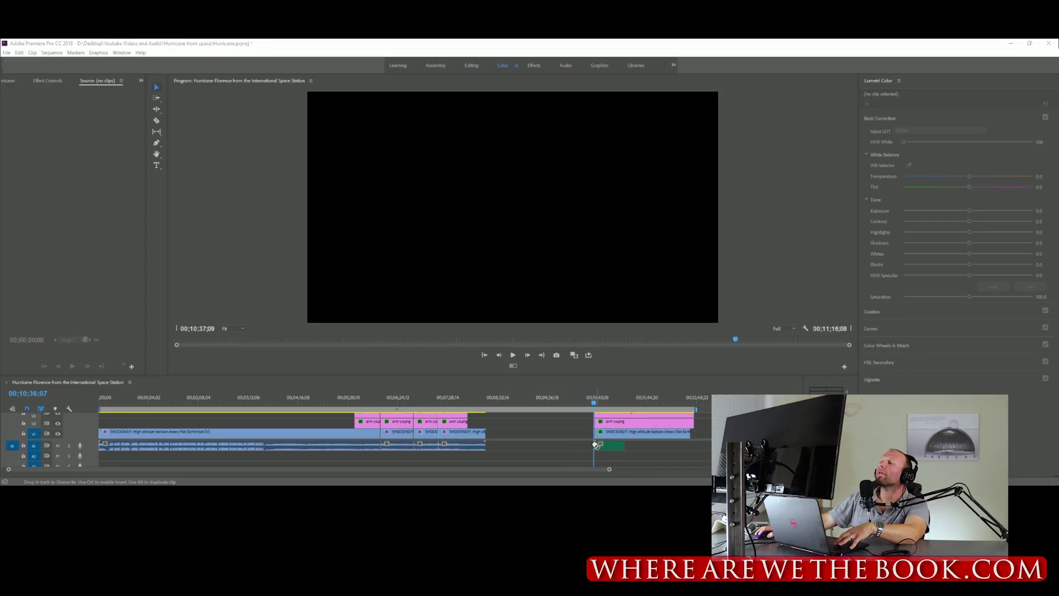